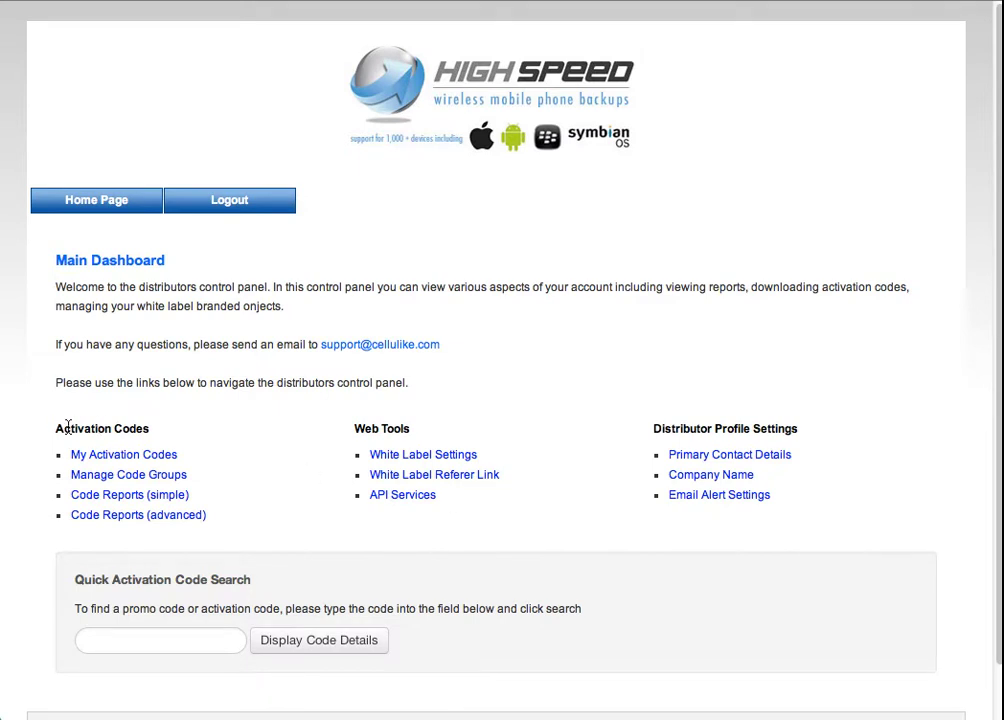
- List my activation codes and sort them by redemptions, then by date issued reversed
{"action": "left_click", "coordinate": [147, 455]}
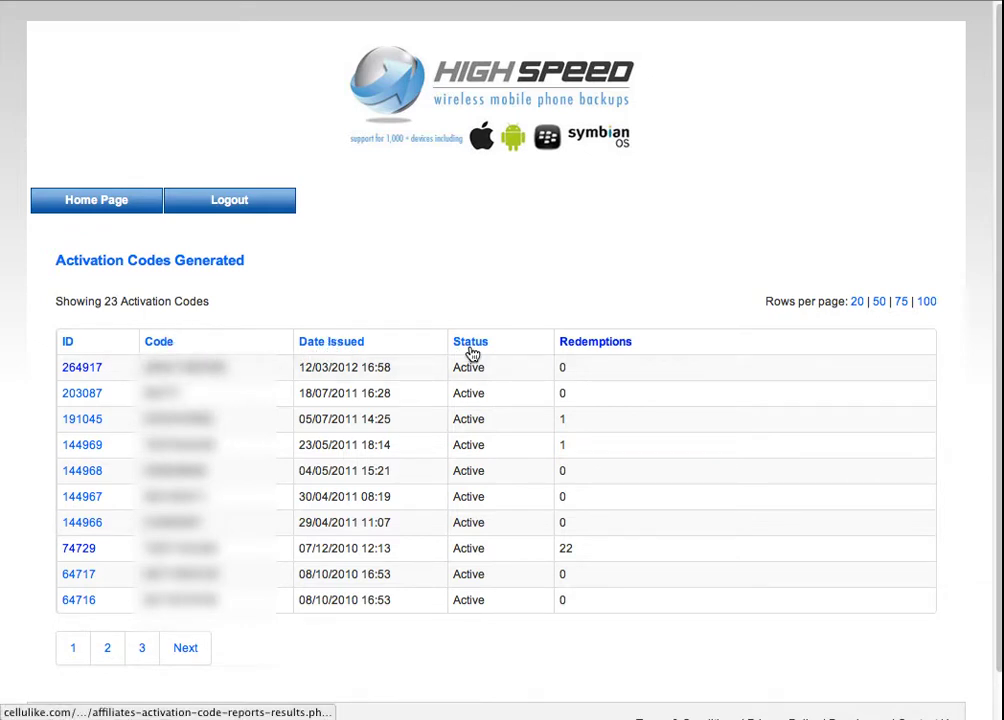
{"action": "left_click", "coordinate": [588, 341]}
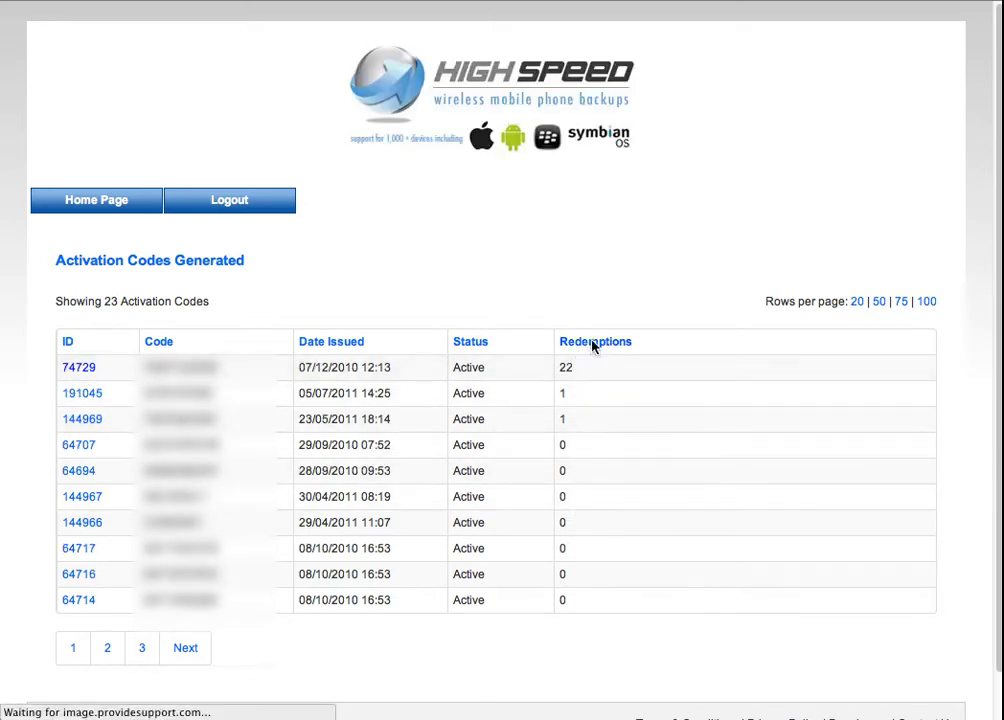
{"action": "left_click", "coordinate": [350, 347]}
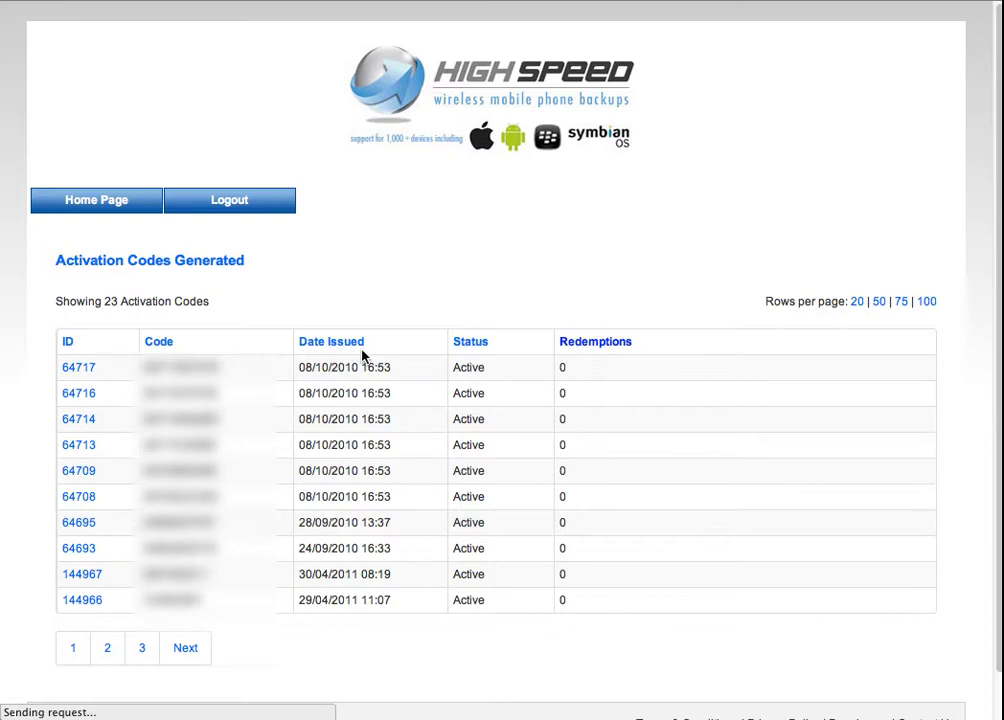
{"action": "left_click", "coordinate": [339, 348]}
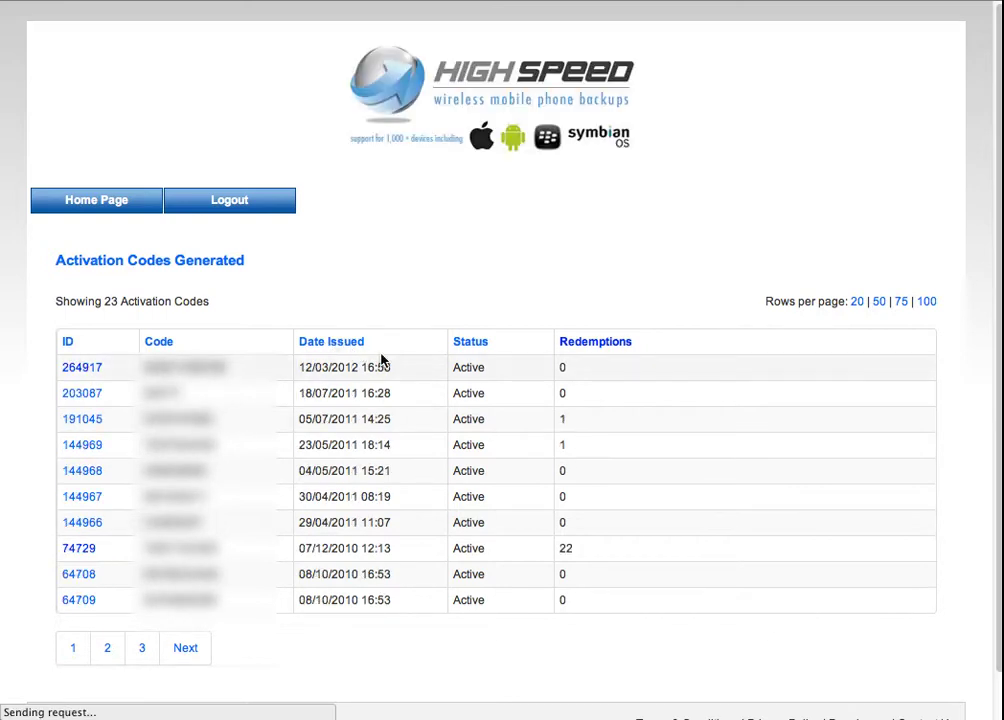
- Generate a code file for the Cinema Users activation code group
{"action": "left_click", "coordinate": [68, 206]}
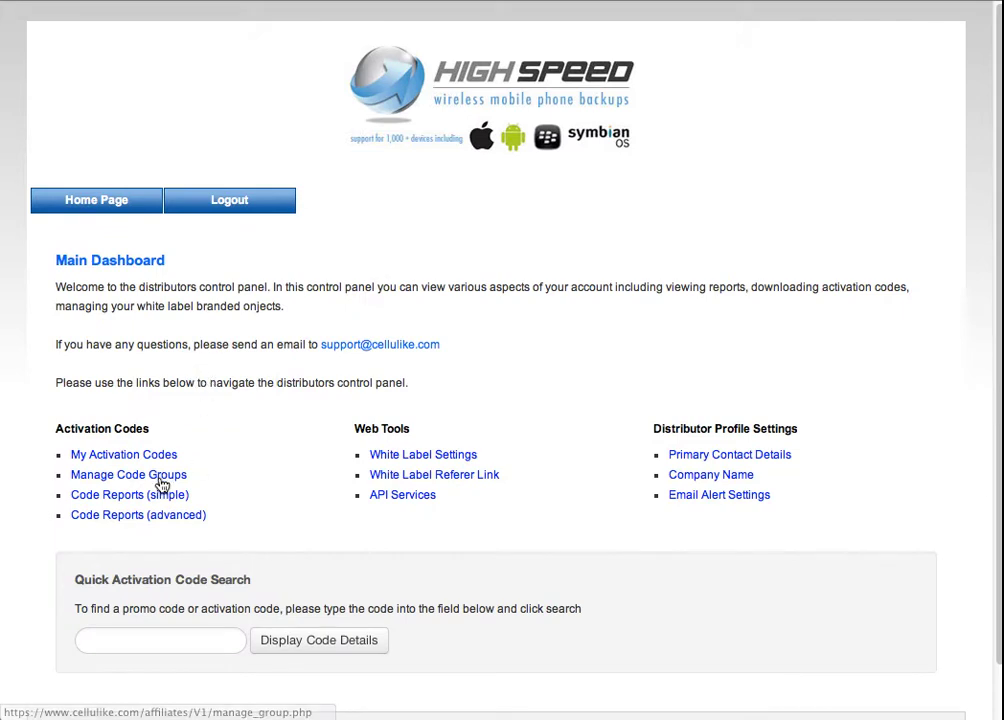
{"action": "left_click", "coordinate": [162, 479]}
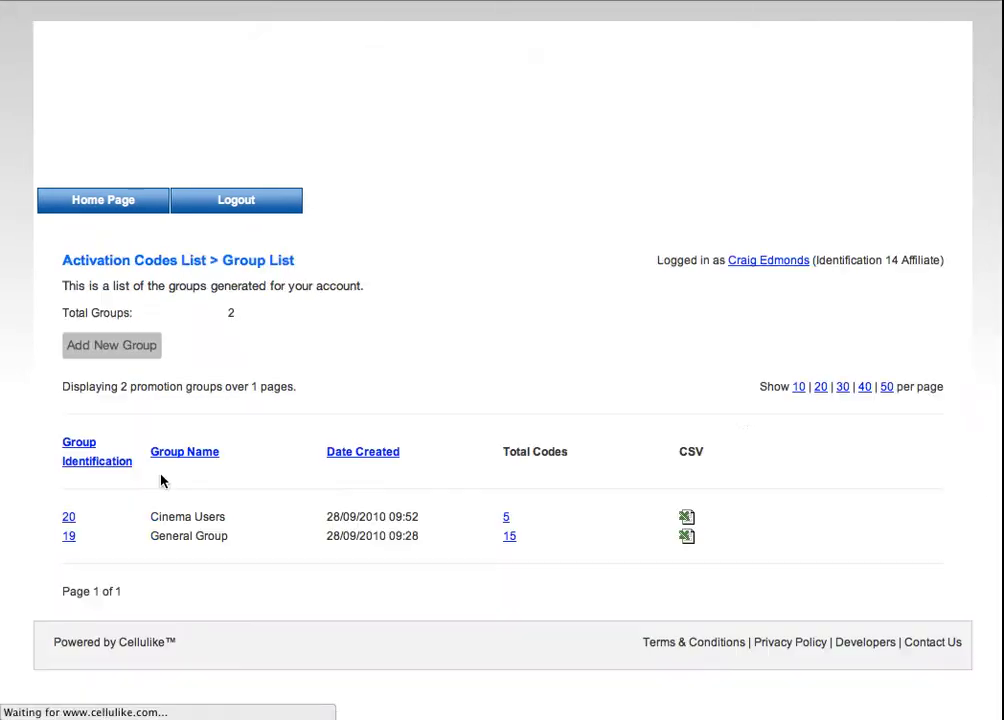
{"action": "left_click", "coordinate": [687, 518]}
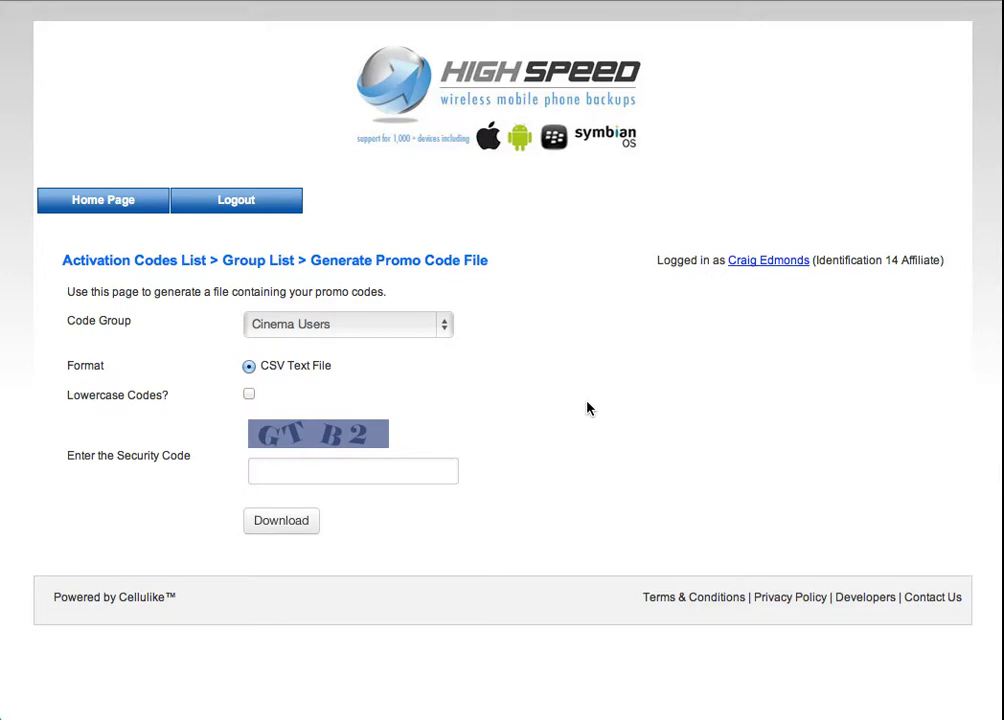
- Open the simple activation code reports from the dashboard and scroll down the overview
{"action": "left_click", "coordinate": [103, 200]}
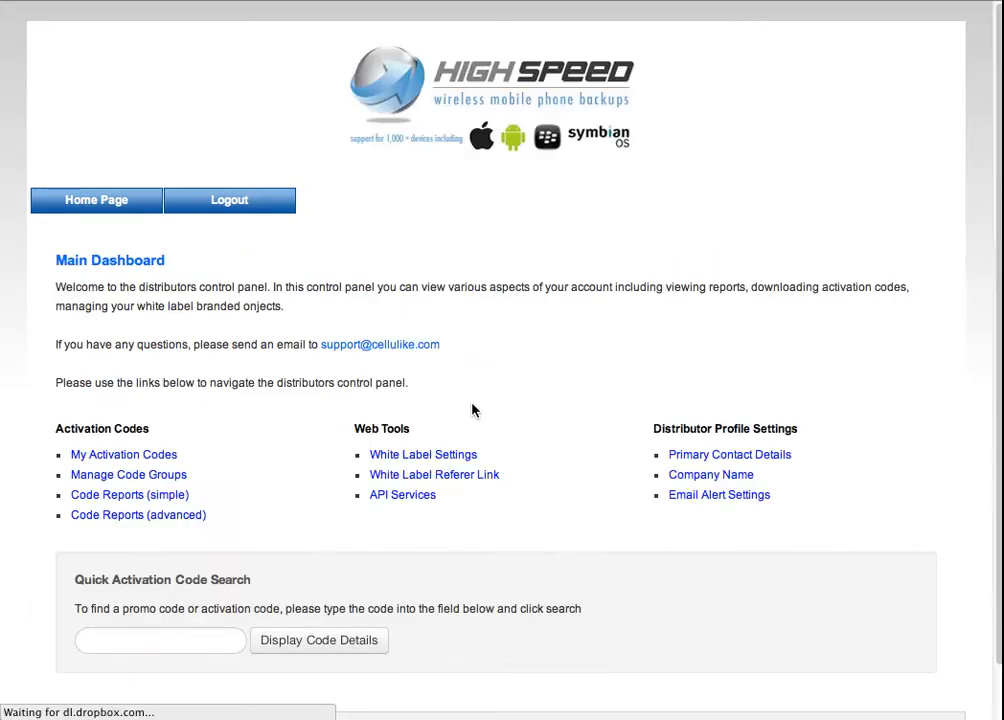
{"action": "left_click", "coordinate": [142, 499]}
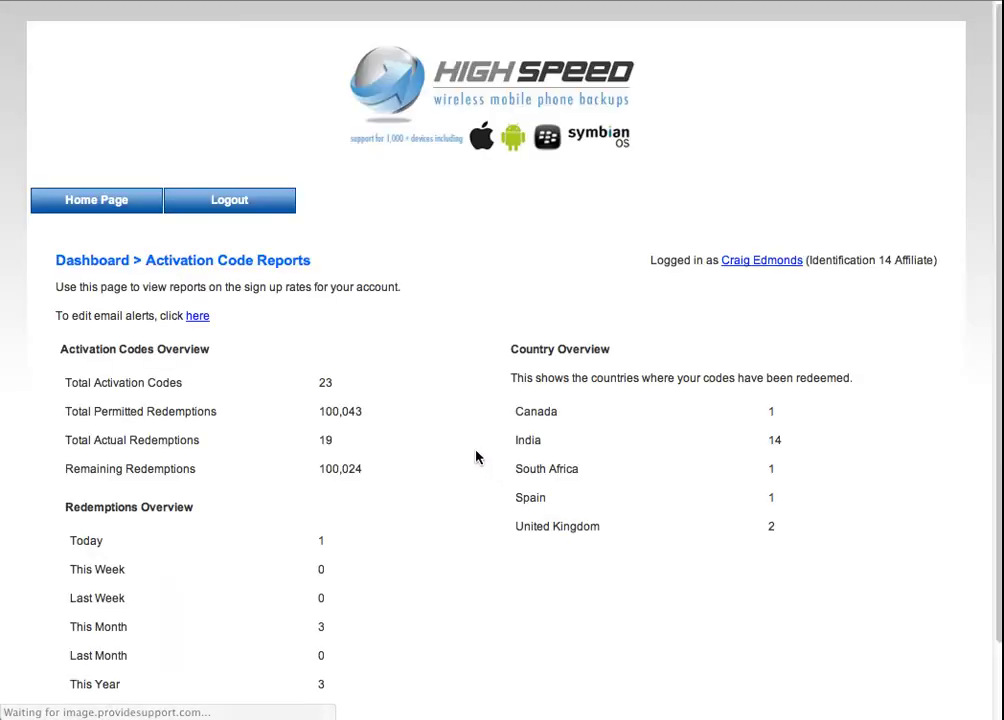
{"action": "scroll", "coordinate": [476, 458], "scroll_direction": "down", "scroll_amount": 1}
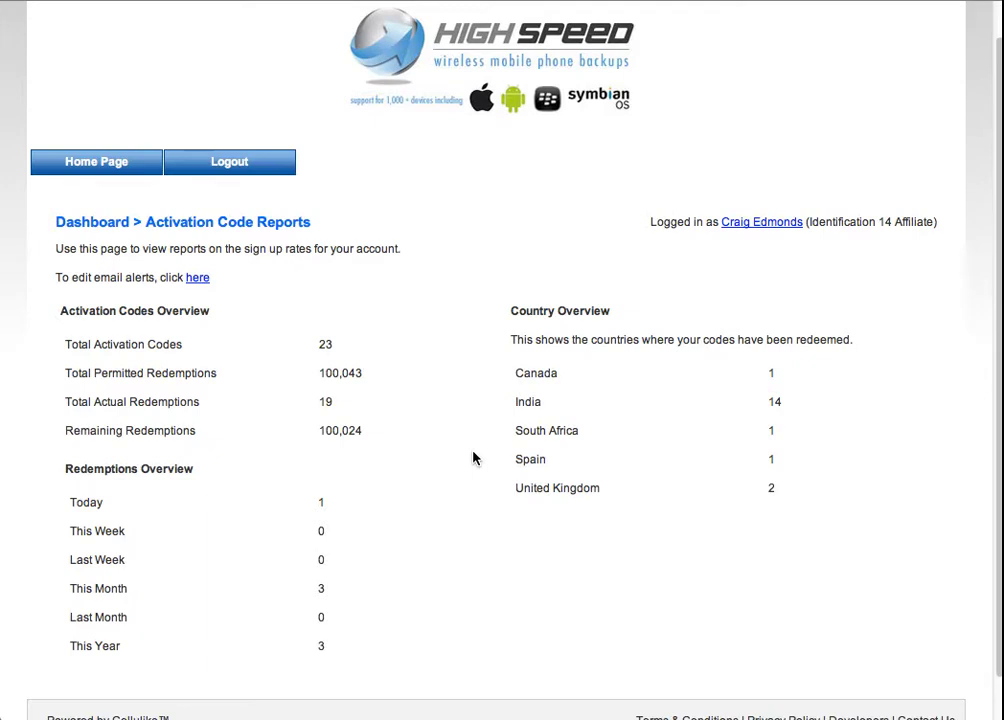
{"action": "scroll", "coordinate": [474, 458], "scroll_direction": "down", "scroll_amount": 1}
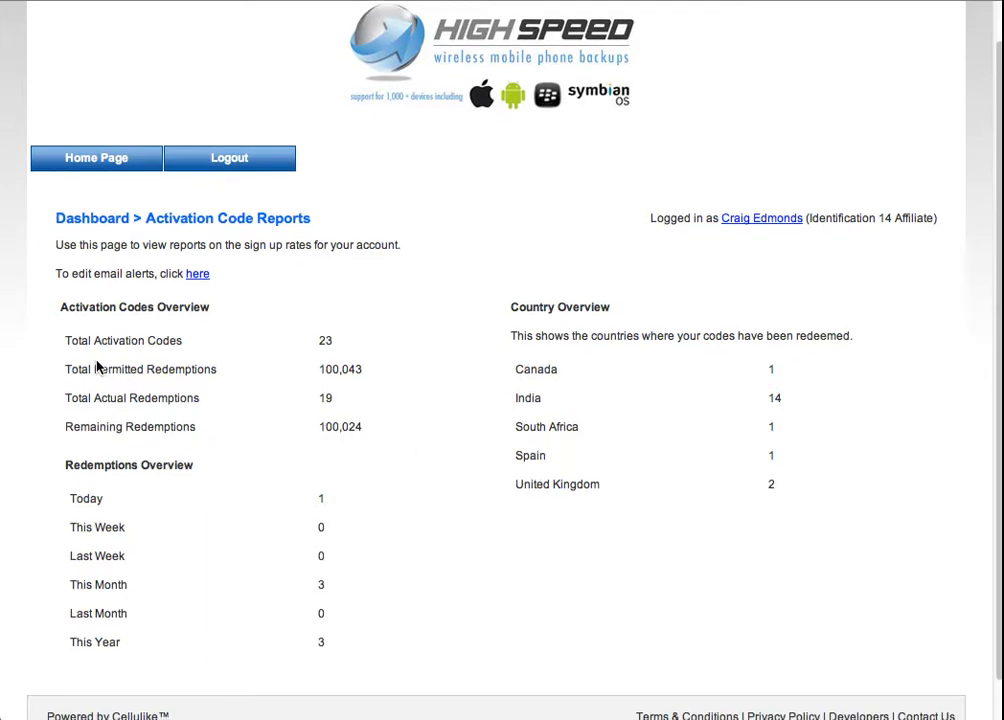
- Highlight the report totals: 23 activation codes, permitted redemptions, and 100,024 remaining redemptions
{"action": "double_click", "coordinate": [326, 341]}
{"action": "left_click_drag", "start_coordinate": [368, 371], "coordinate": [321, 369]}
{"action": "left_click", "coordinate": [325, 400]}
{"action": "double_click", "coordinate": [347, 427]}
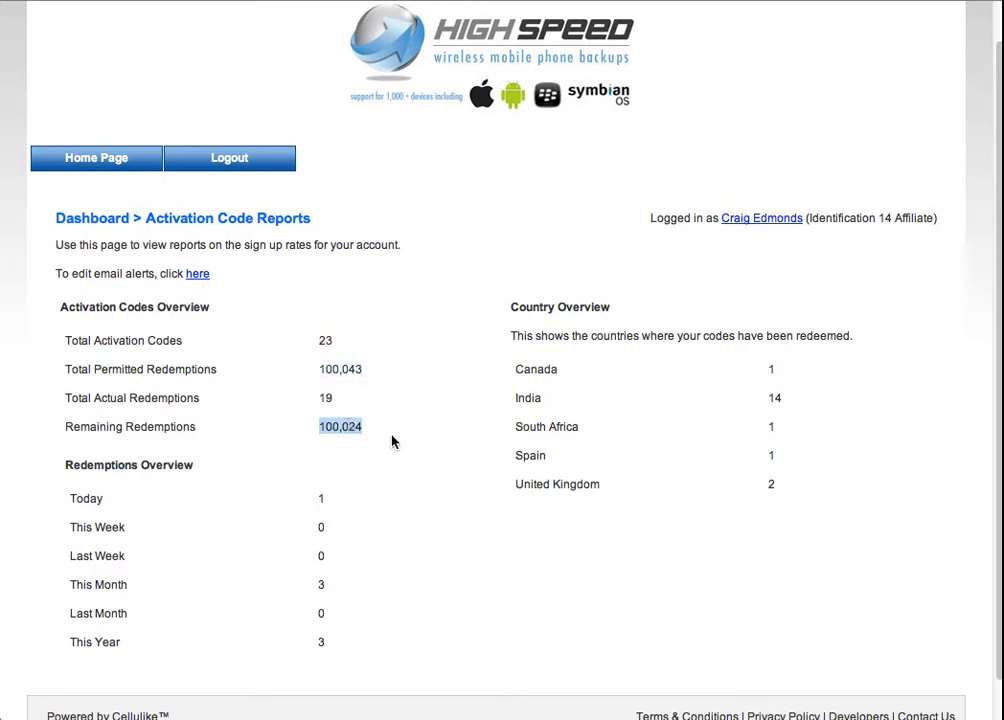
{"action": "left_click", "coordinate": [433, 437]}
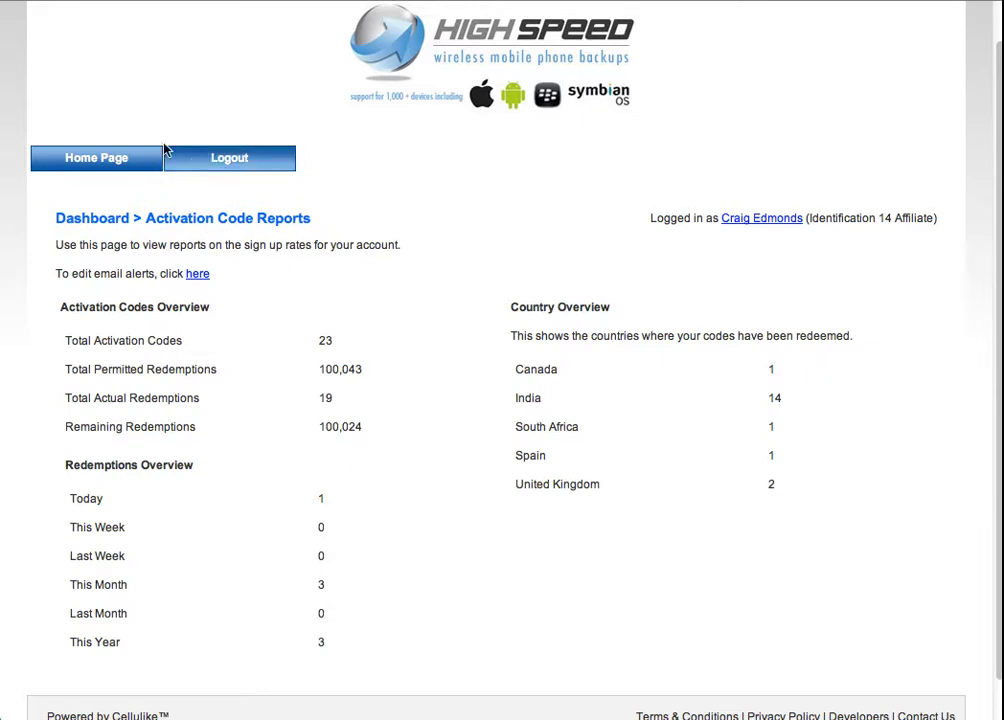
- Run the advanced Activation Codes Redeemed report for the date range
{"action": "left_click", "coordinate": [96, 159]}
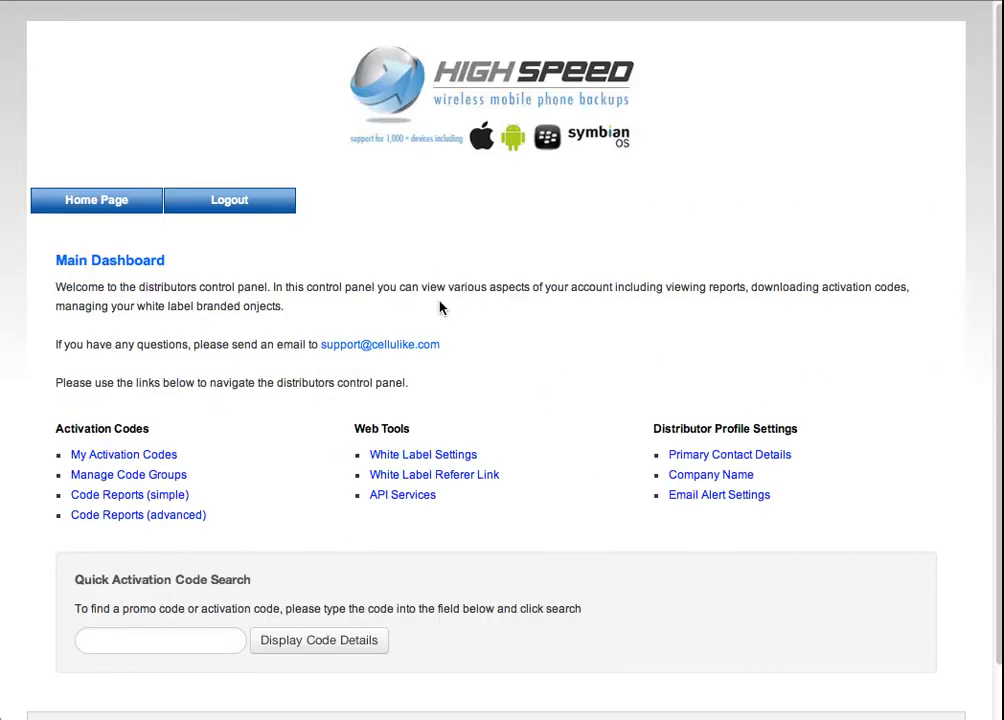
{"action": "left_click", "coordinate": [116, 516]}
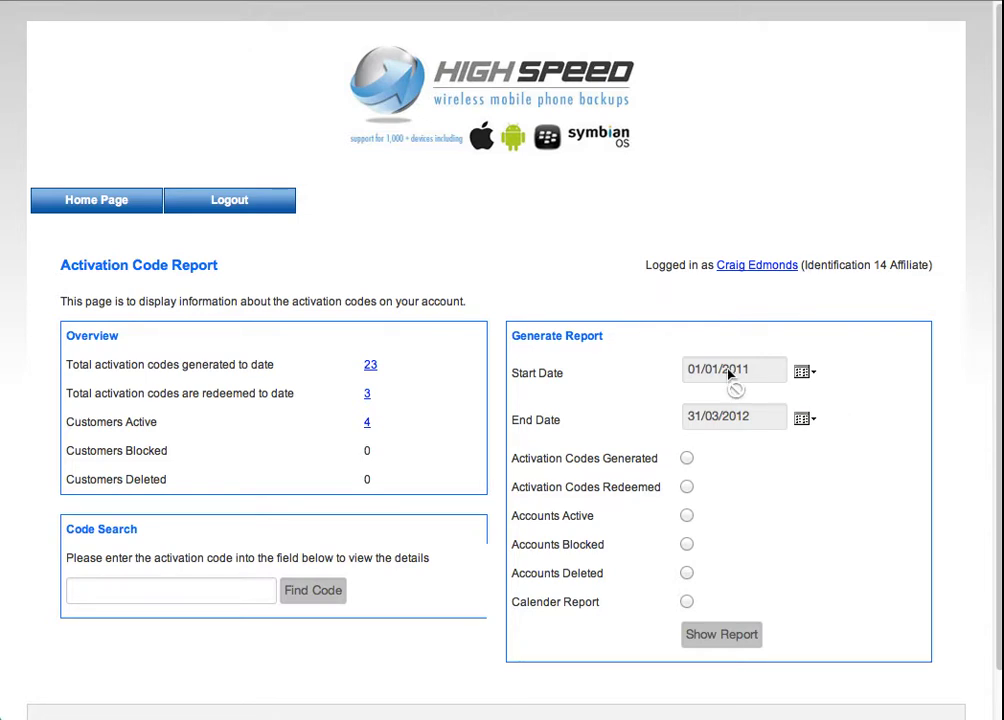
{"action": "left_click", "coordinate": [687, 488]}
{"action": "left_click", "coordinate": [713, 640]}
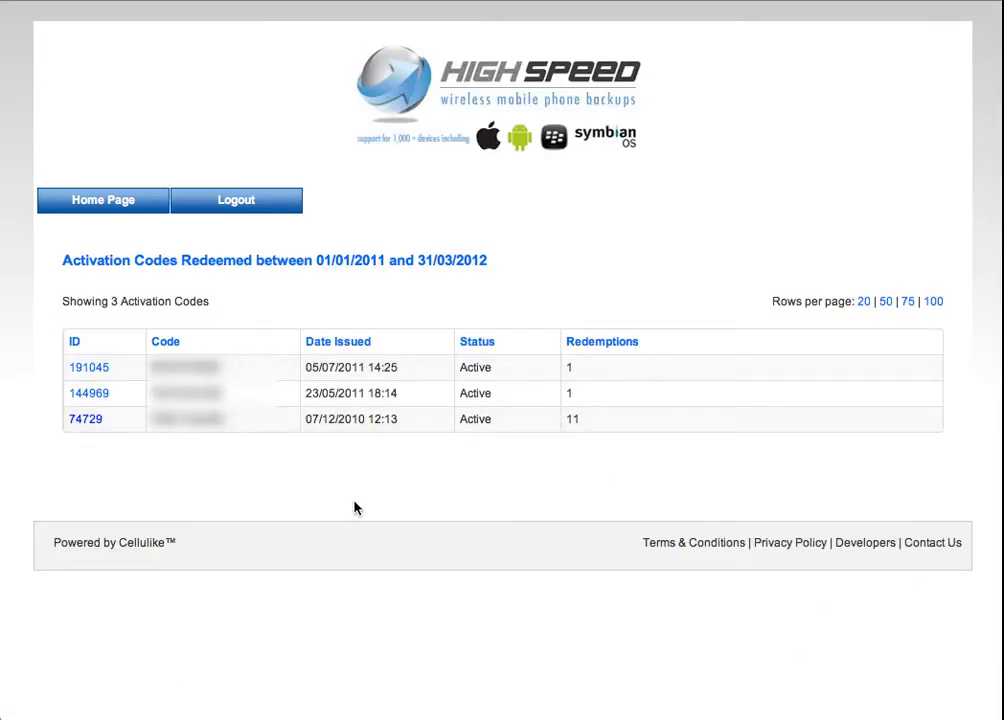
- View the details of redeemed code 191045, then return to the report generator
{"action": "left_click", "coordinate": [92, 368]}
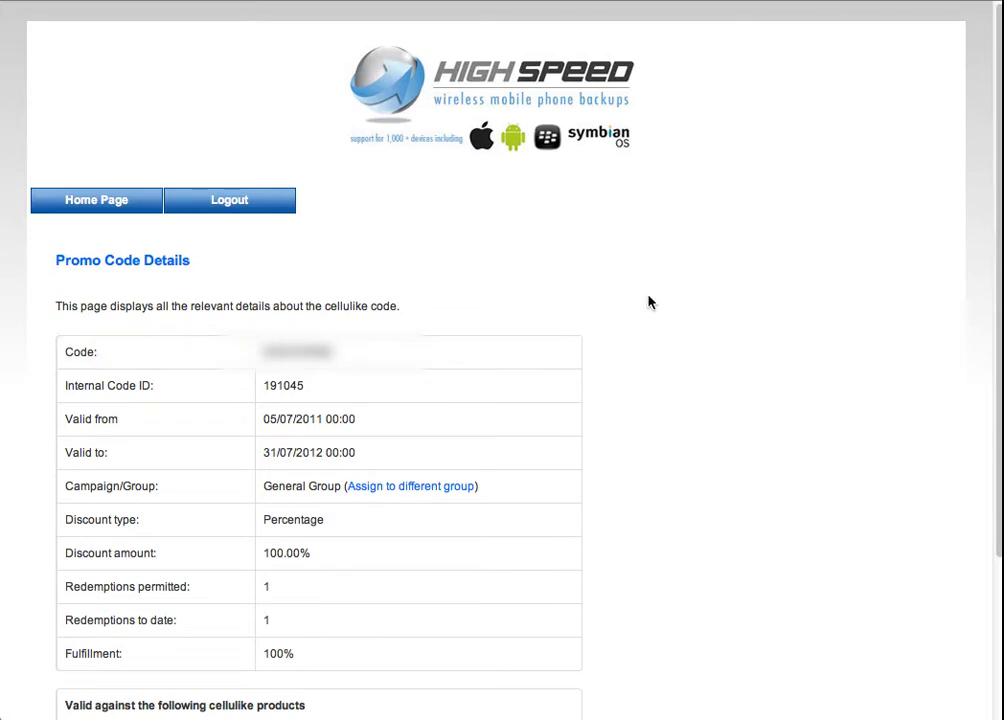
{"action": "key", "text": "super+bracketleft"}
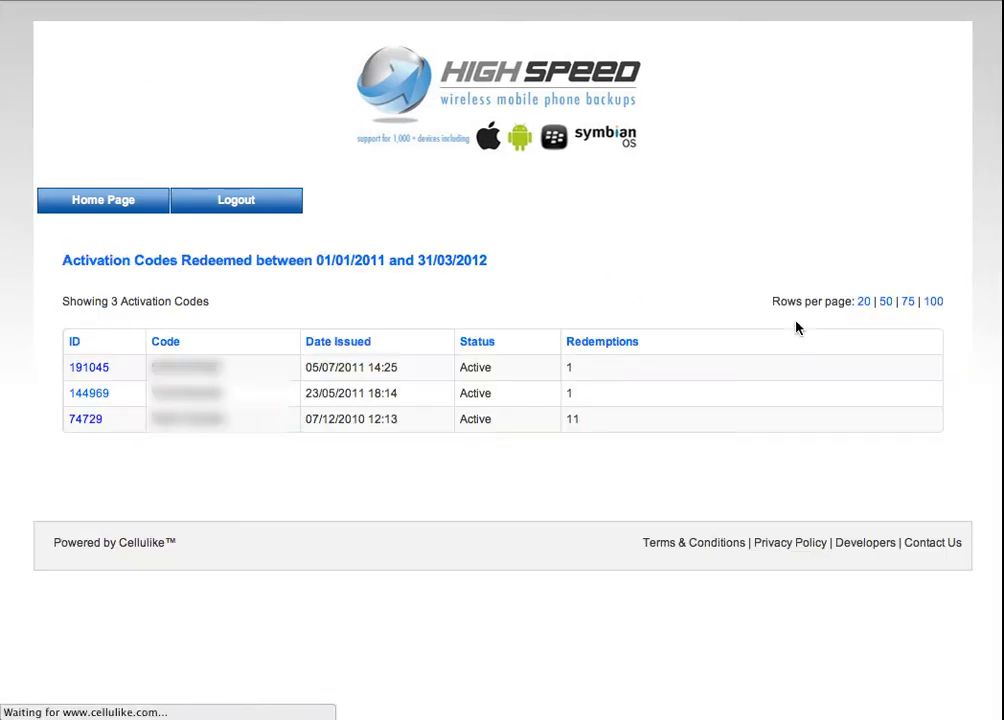
{"action": "key", "text": "super+bracketleft"}
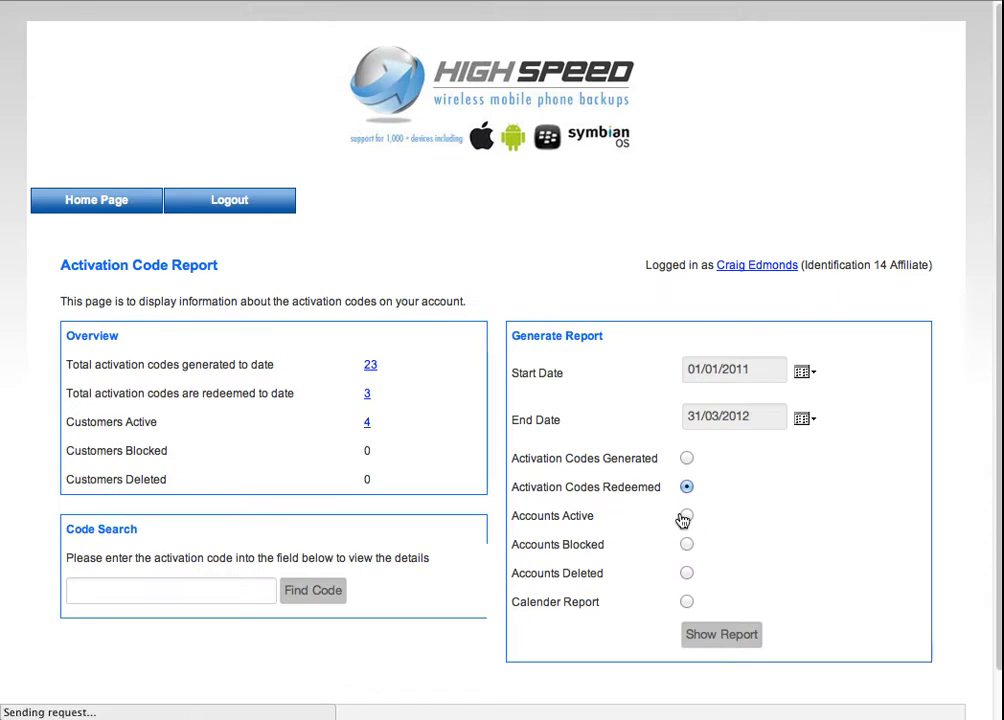
- Generate the Accounts Active report showing 3 active accounts, then go back to the Main Dashboard
{"action": "left_click", "coordinate": [686, 515]}
{"action": "left_click_drag", "start_coordinate": [513, 517], "coordinate": [601, 521]}
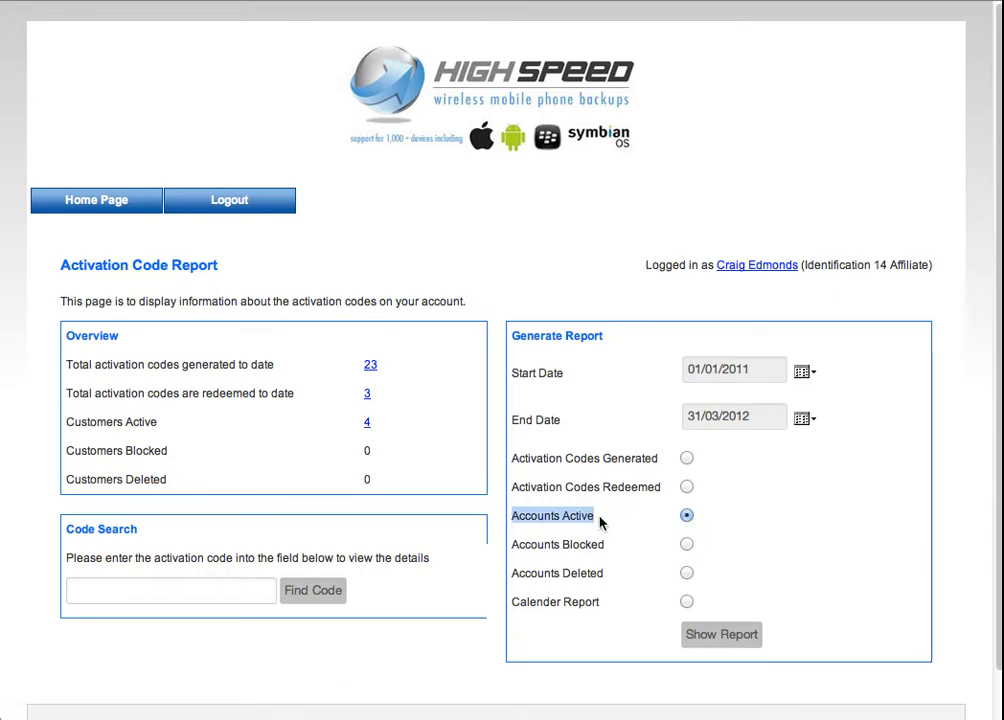
{"action": "left_click", "coordinate": [730, 635]}
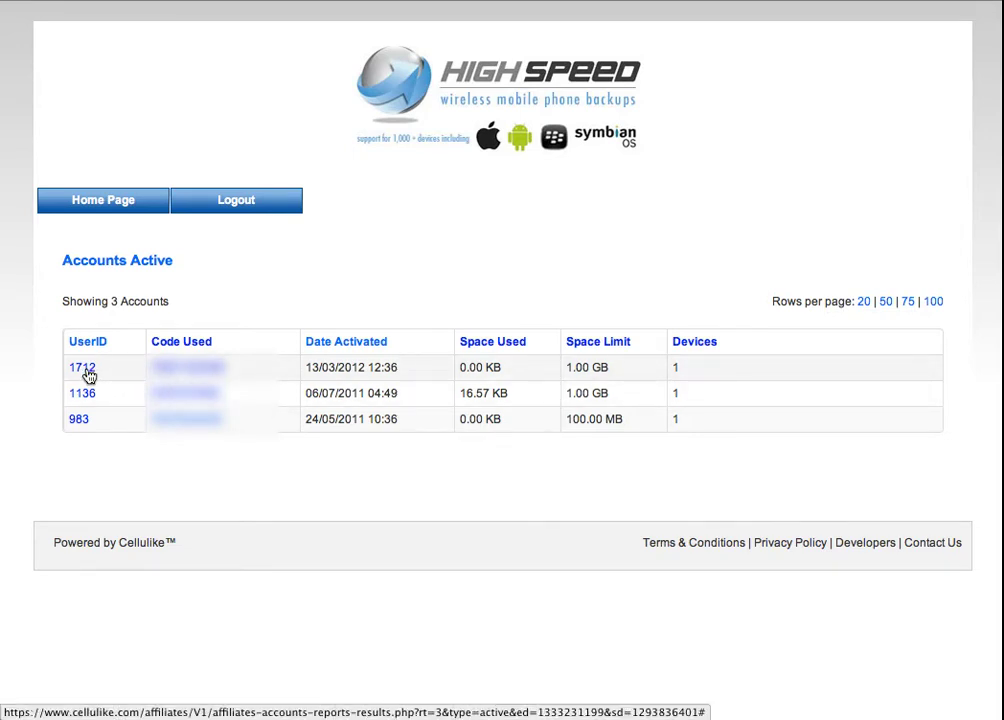
{"action": "left_click", "coordinate": [118, 205]}
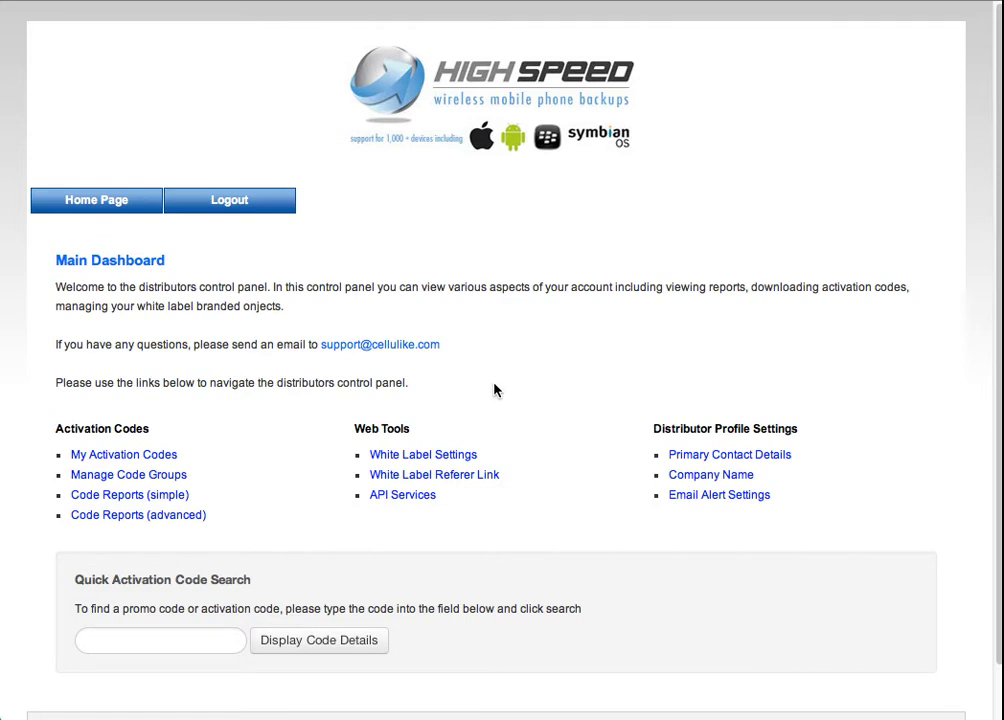
{"action": "left_click", "coordinate": [452, 456]}
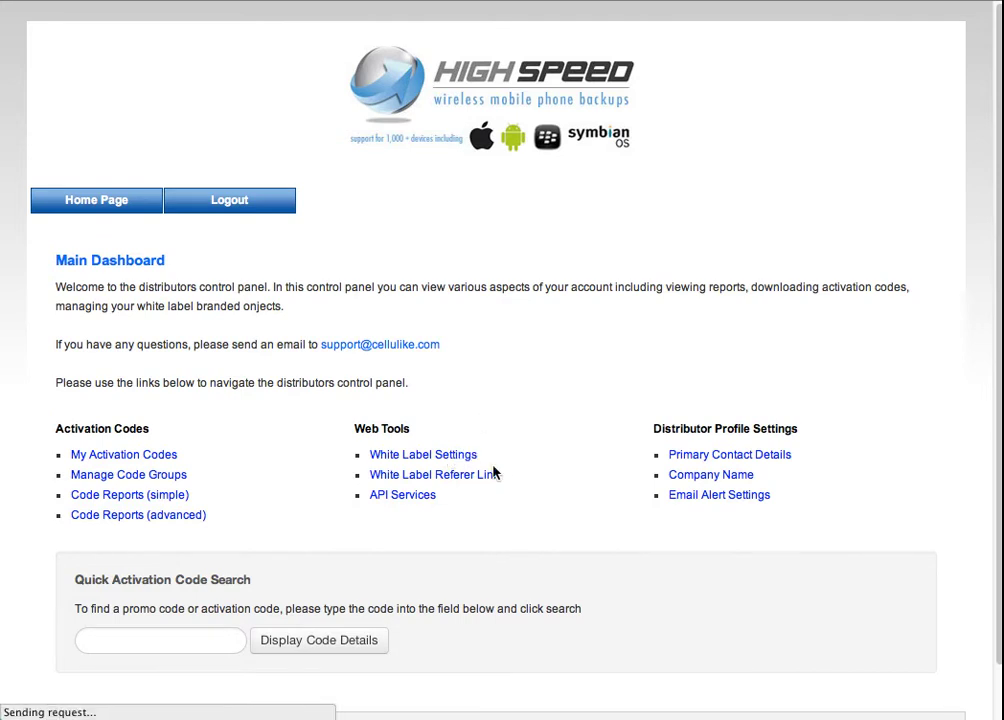
{"action": "left_click", "coordinate": [78, 394]}
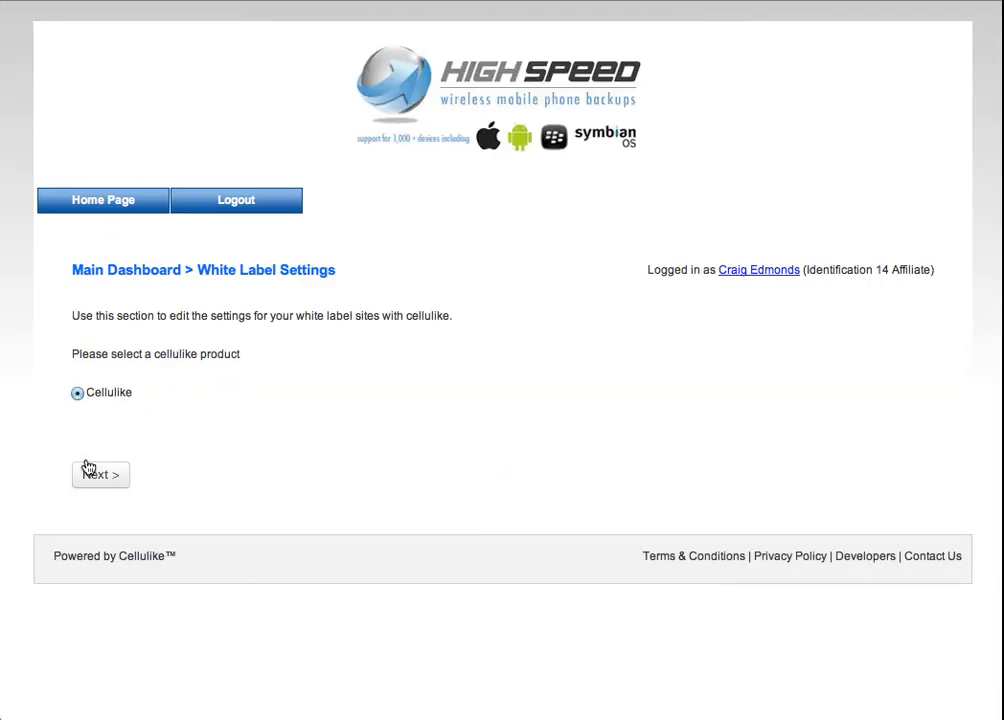
{"action": "left_click", "coordinate": [90, 472]}
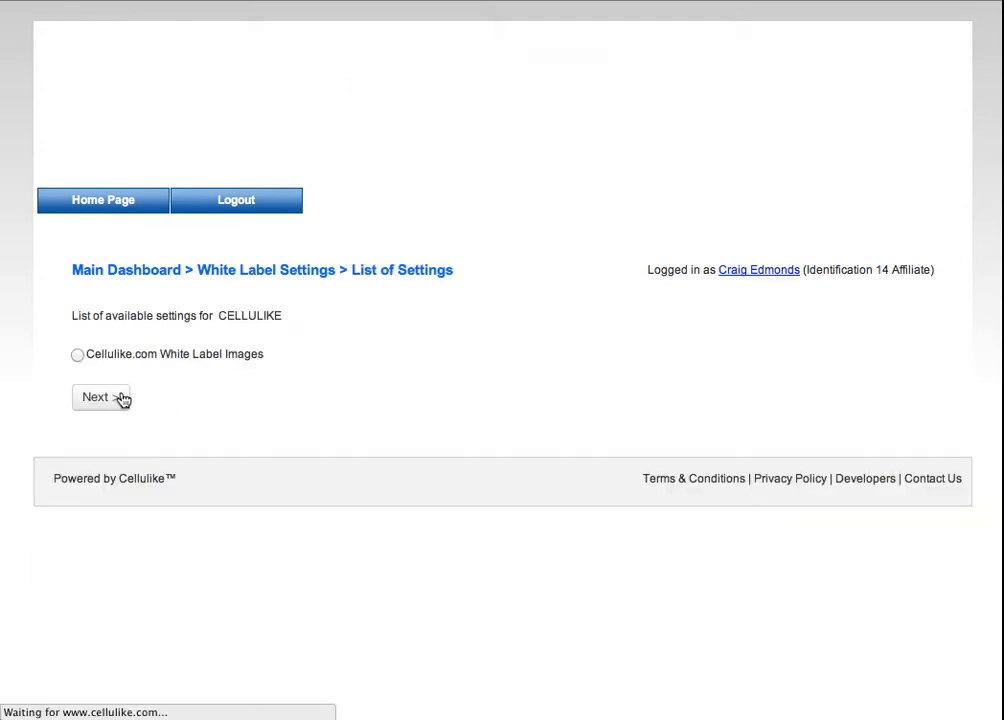
{"action": "left_click", "coordinate": [78, 355]}
{"action": "left_click", "coordinate": [92, 397]}
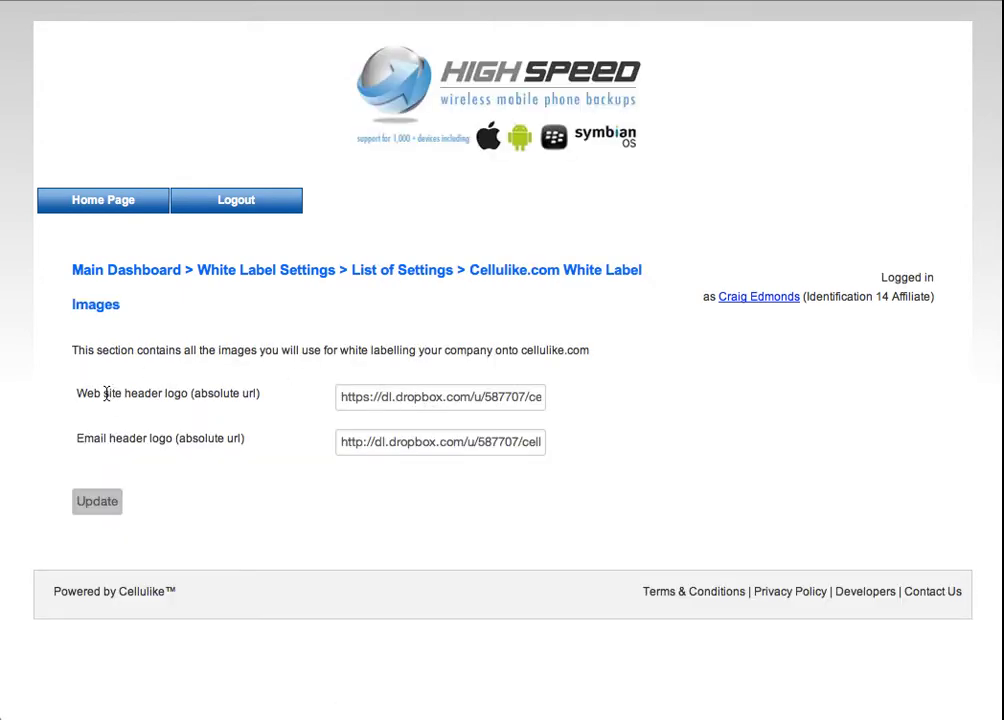
{"action": "left_click_drag", "start_coordinate": [77, 392], "coordinate": [188, 394]}
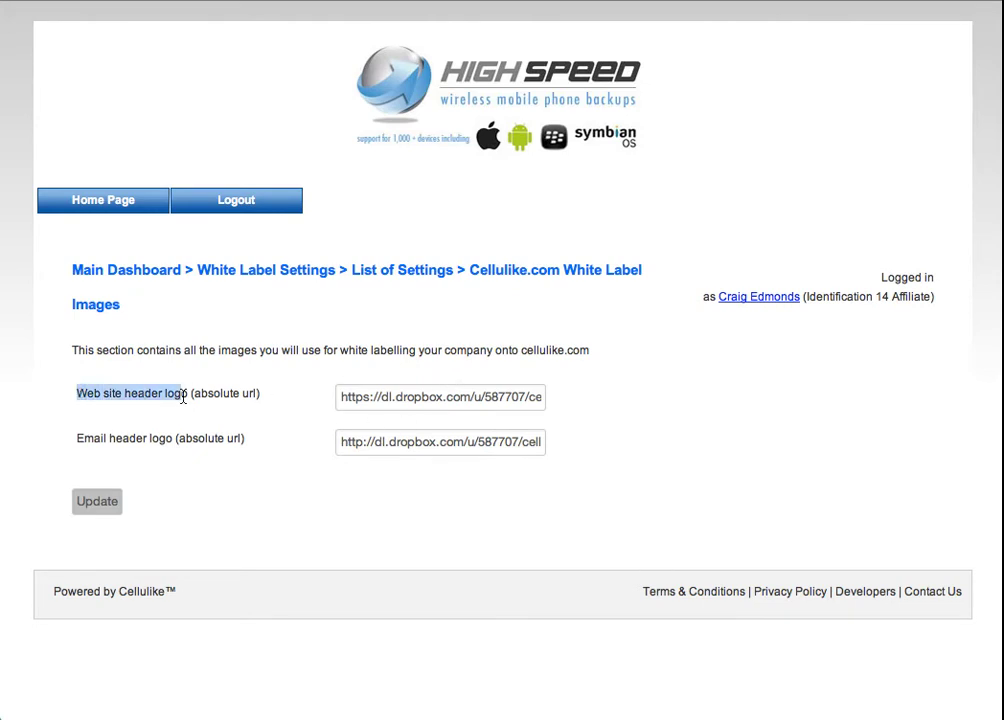
{"action": "left_click", "coordinate": [78, 438]}
{"action": "left_click_drag", "start_coordinate": [78, 438], "coordinate": [172, 440]}
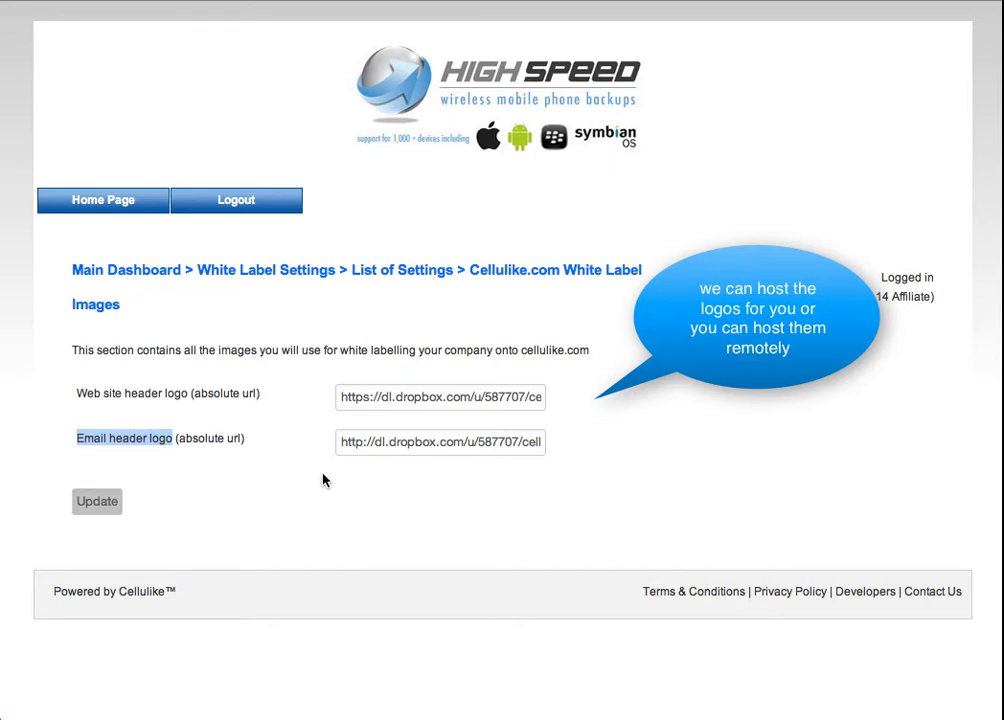
{"action": "left_click", "coordinate": [399, 397]}
{"action": "double_click", "coordinate": [405, 399]}
{"action": "left_click", "coordinate": [659, 376]}
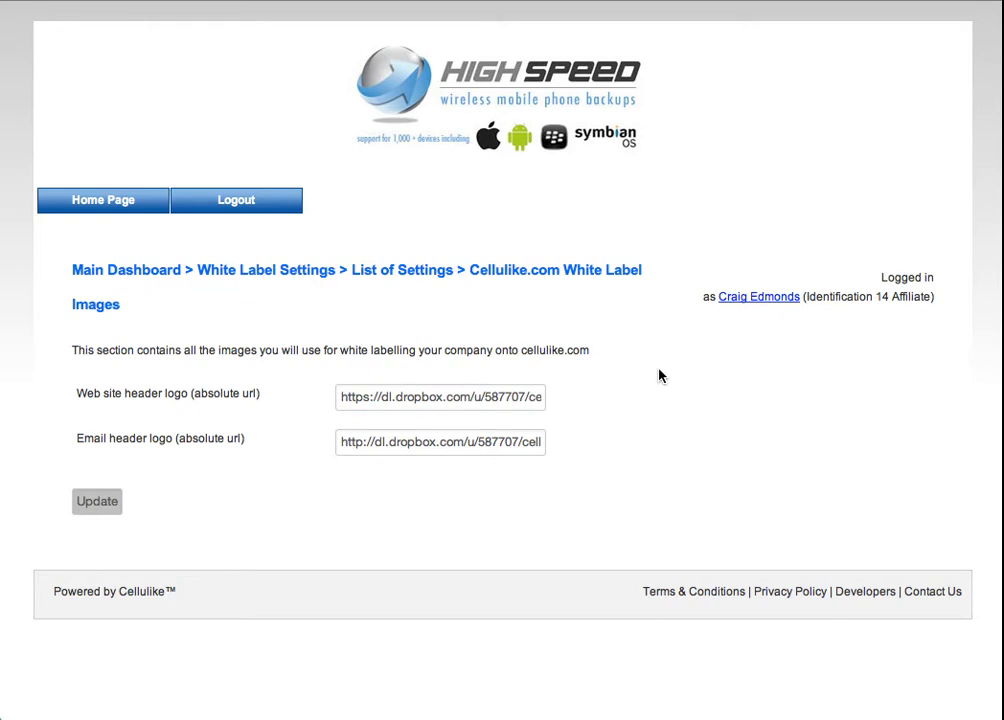
{"action": "left_click", "coordinate": [89, 205]}
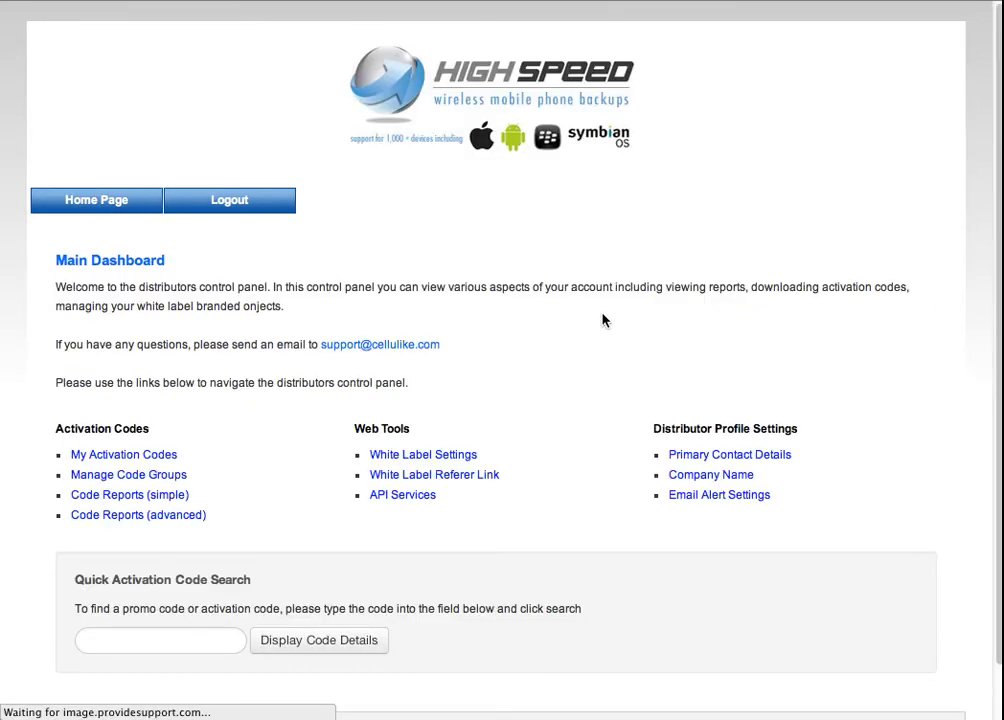
- Open the White Label Referral Link page and highlight the ID ending the test link
{"action": "left_click", "coordinate": [464, 476]}
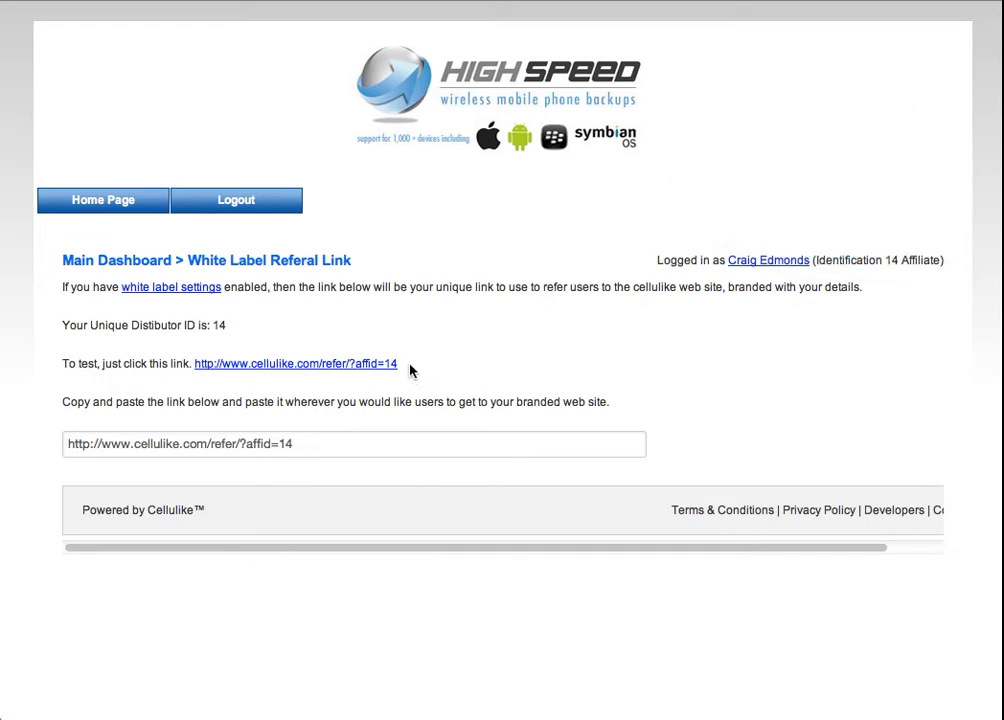
{"action": "left_click_drag", "start_coordinate": [414, 370], "coordinate": [385, 366]}
{"action": "left_click", "coordinate": [481, 349]}
- Go to the API Services page and highlight the API access key value
{"action": "left_click", "coordinate": [100, 203]}
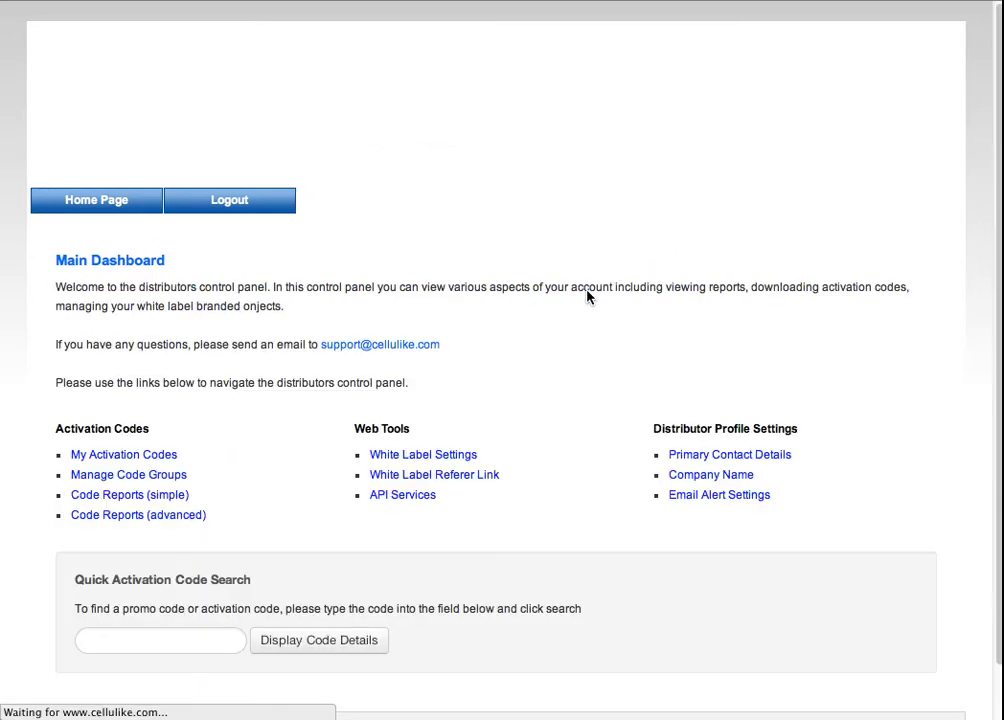
{"action": "left_click", "coordinate": [416, 500]}
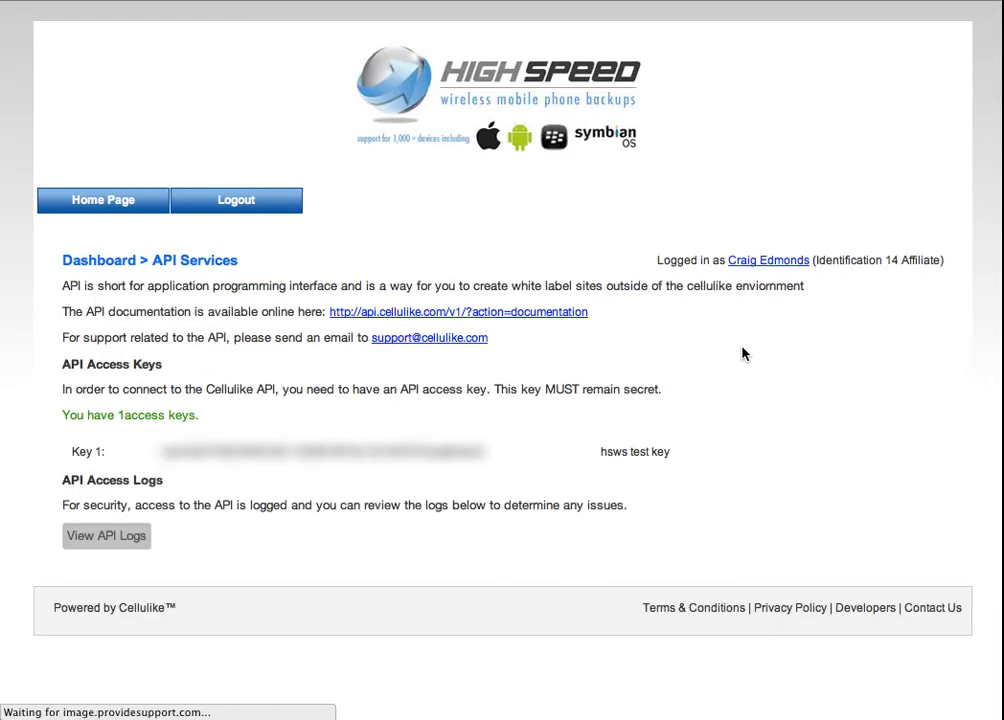
{"action": "double_click", "coordinate": [287, 451]}
{"action": "left_click", "coordinate": [454, 479]}
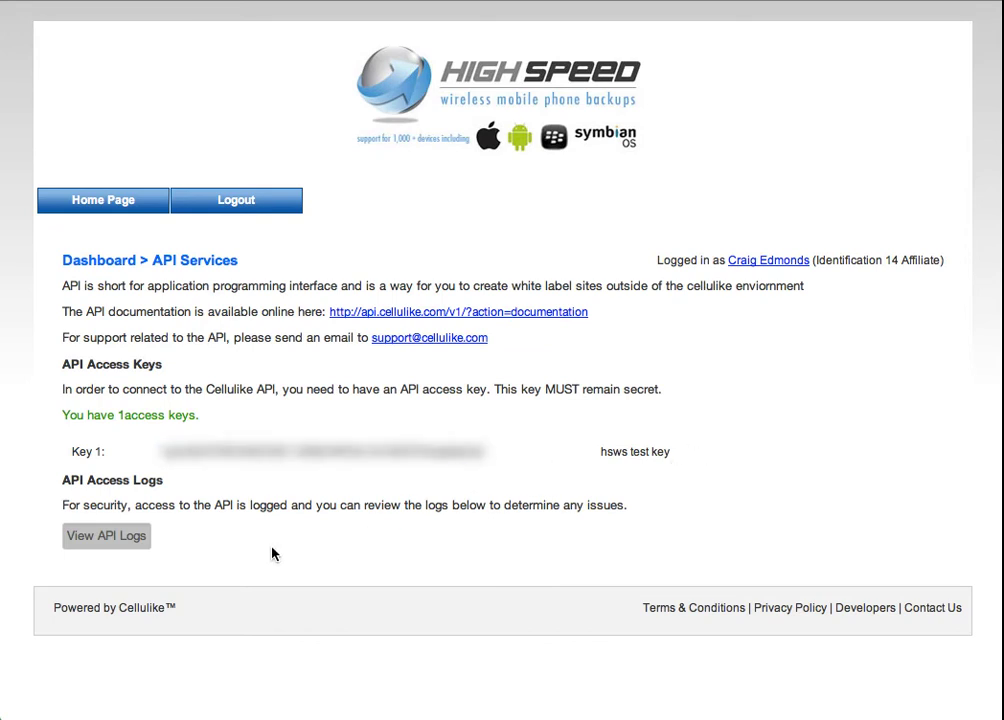
- Review the API access logs and log 16377's details, then return to the Main Dashboard
{"action": "left_click", "coordinate": [124, 540]}
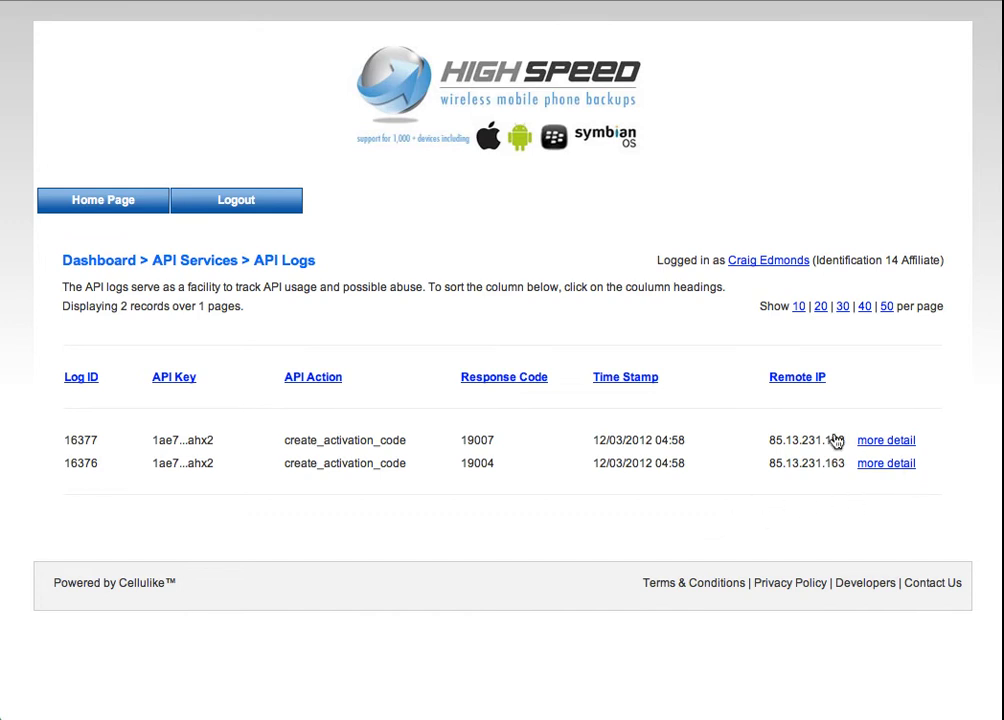
{"action": "left_click", "coordinate": [884, 442]}
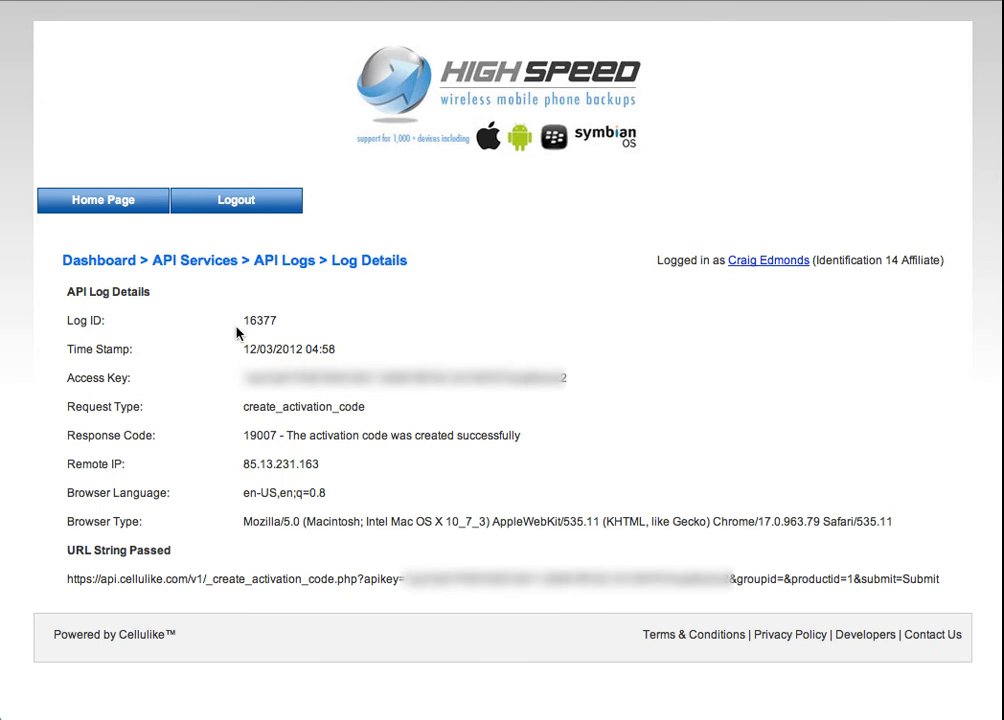
{"action": "left_click", "coordinate": [101, 205]}
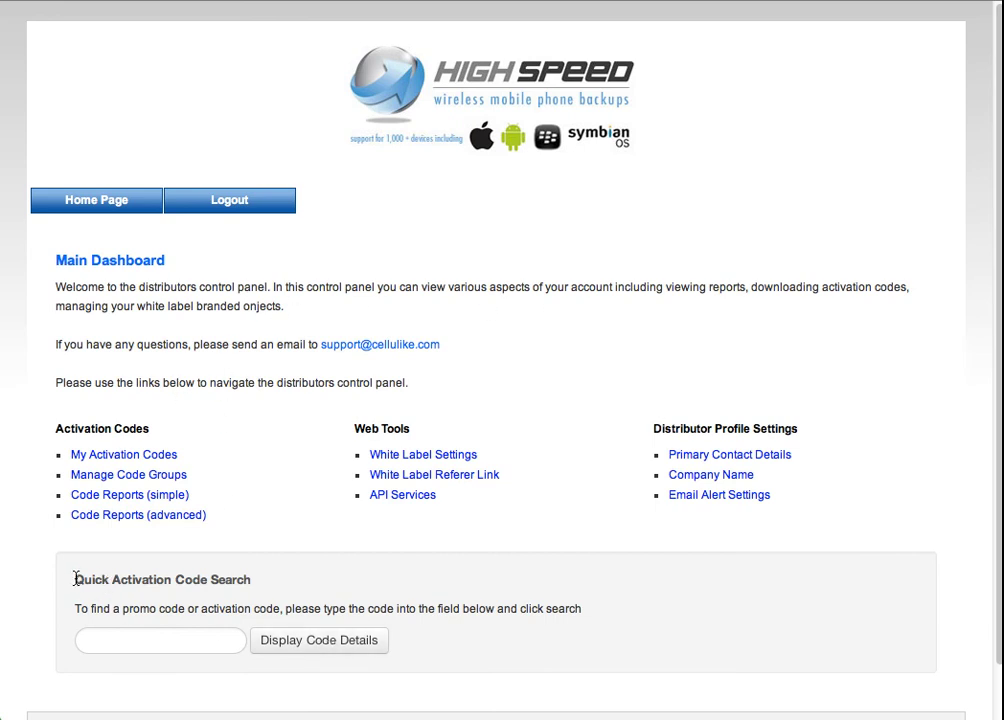
{"action": "left_click_drag", "start_coordinate": [75, 579], "coordinate": [270, 573]}
{"action": "left_click", "coordinate": [322, 583]}
{"action": "left_click", "coordinate": [130, 640]}
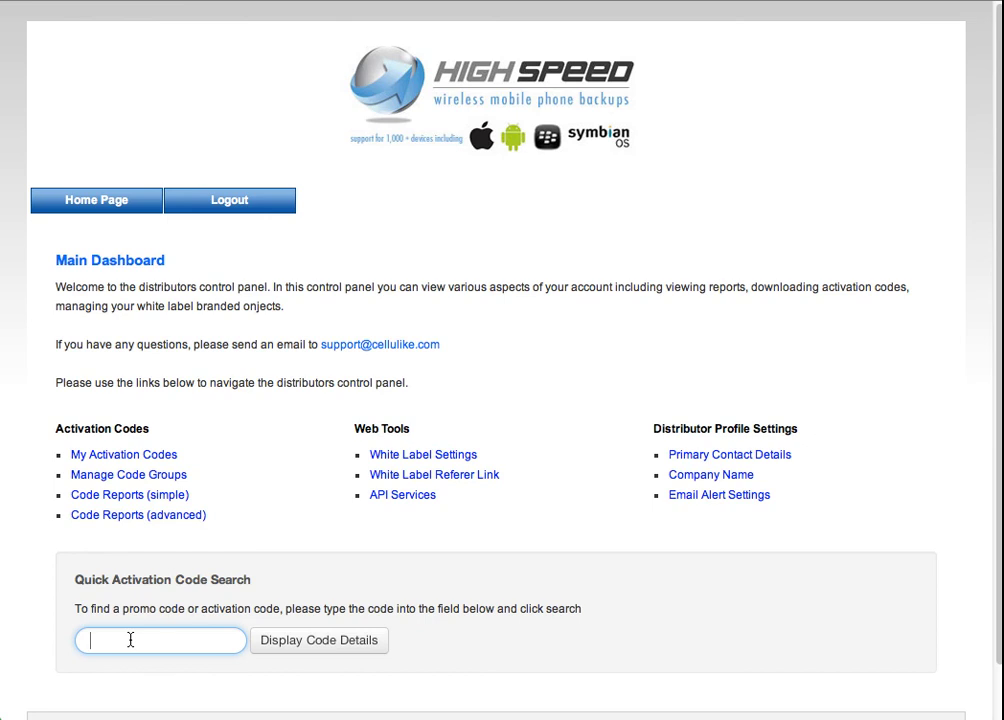
{"action": "left_click", "coordinate": [518, 542]}
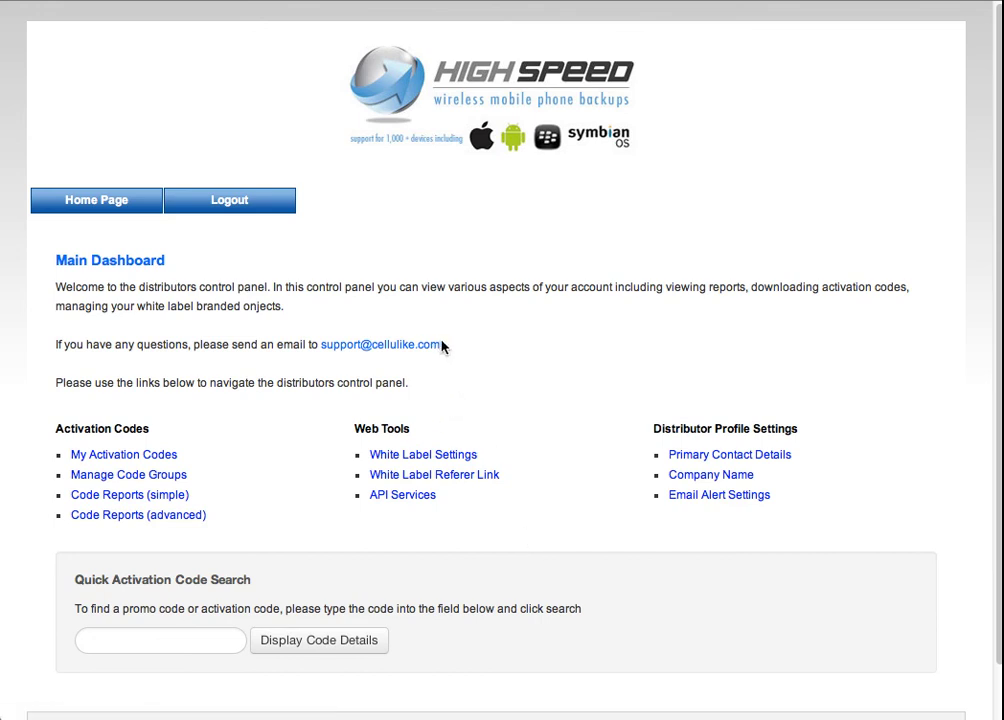
{"action": "left_click_drag", "start_coordinate": [442, 348], "coordinate": [326, 354]}
{"action": "left_click", "coordinate": [500, 540]}
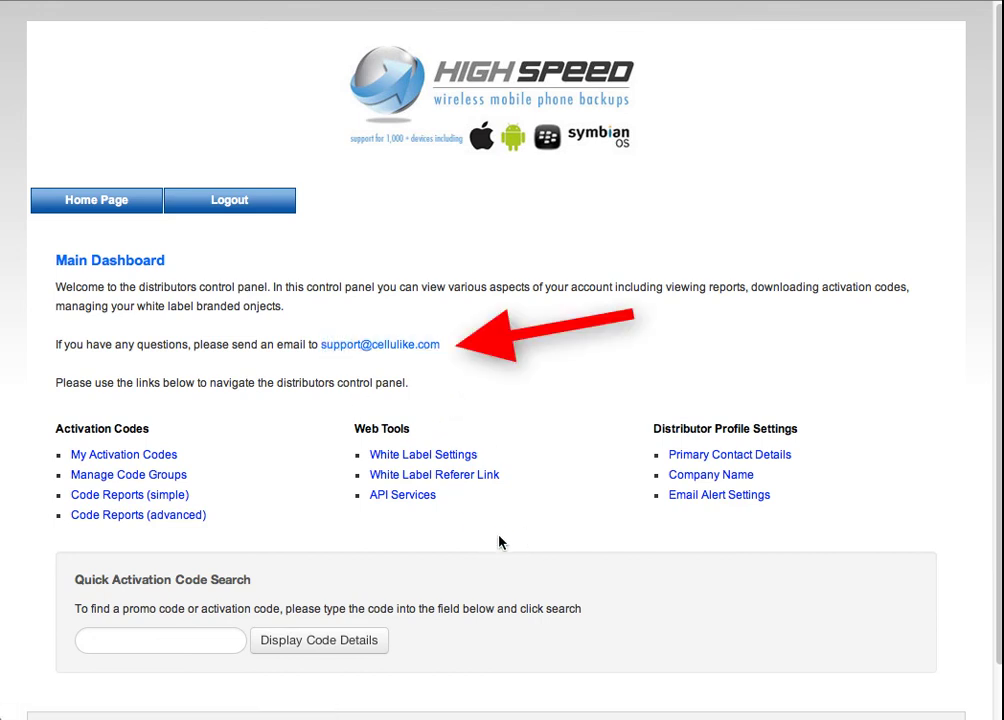